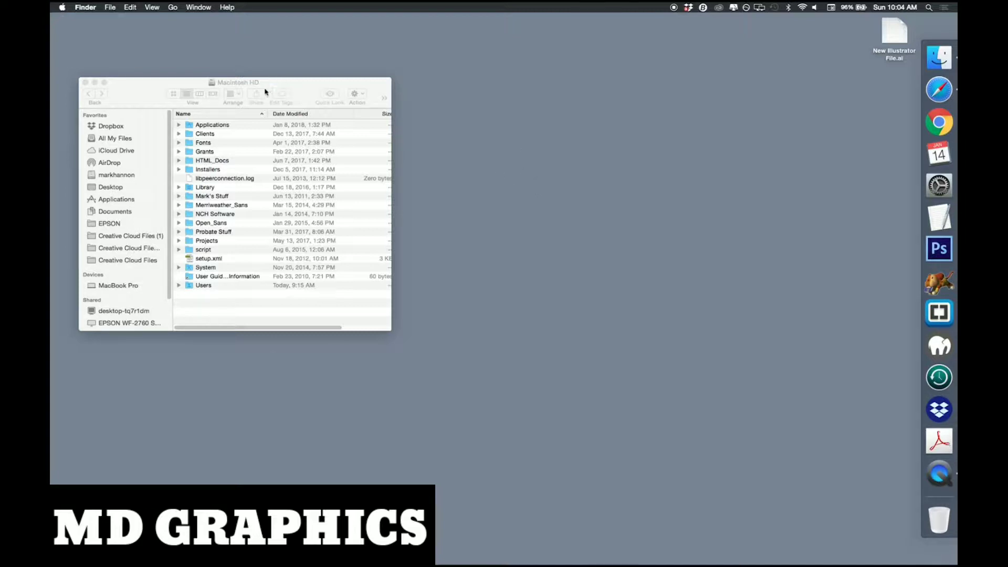
# - Add Adobe Illustrator CS6 from its Applications folder to the Dock below Photoshop and close the Finder window
pyautogui.doubleClick(192, 126)
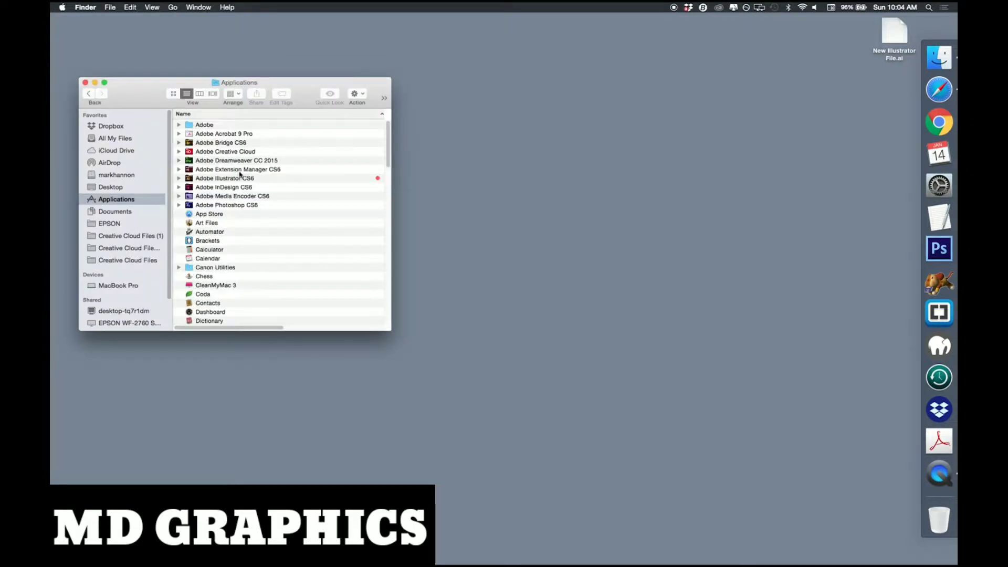
pyautogui.doubleClick(191, 179)
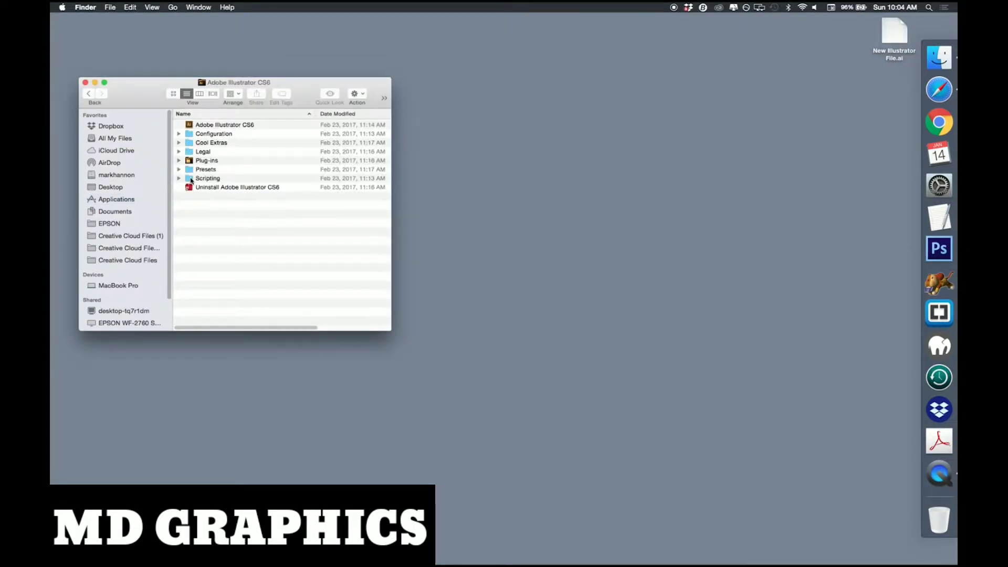
pyautogui.click(191, 125)
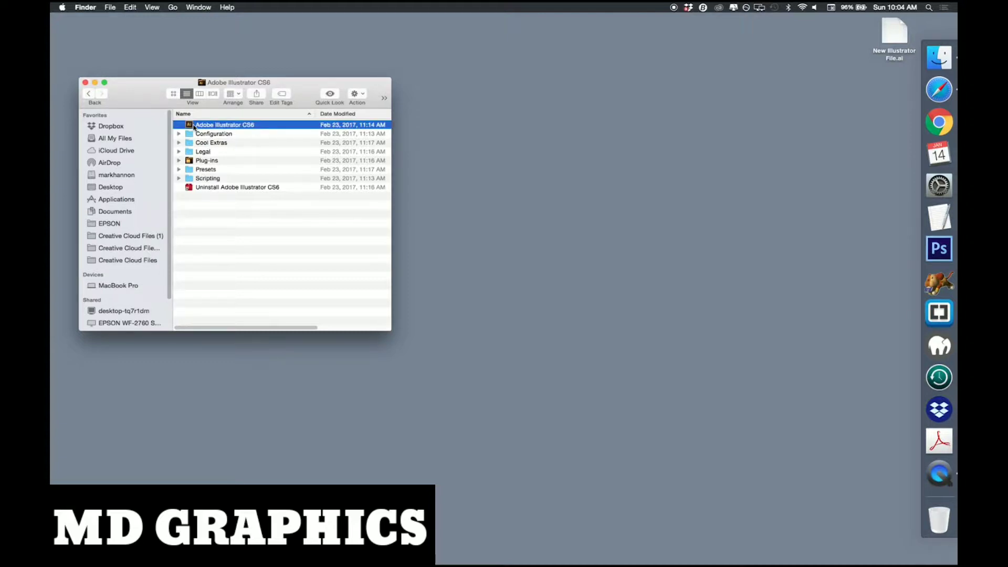
pyautogui.moveTo(192, 127); pyautogui.dragTo(936, 270)
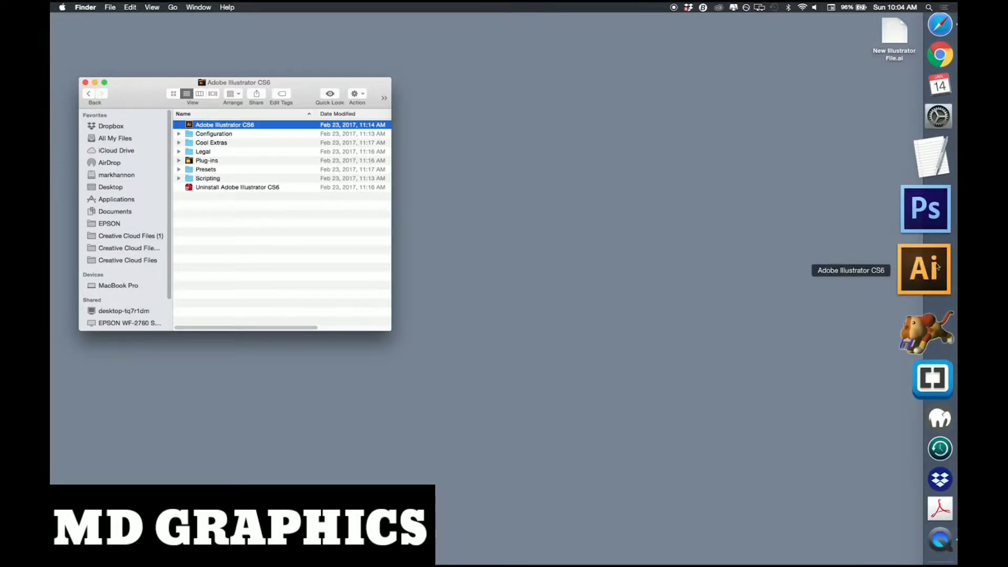
pyautogui.click(85, 83)
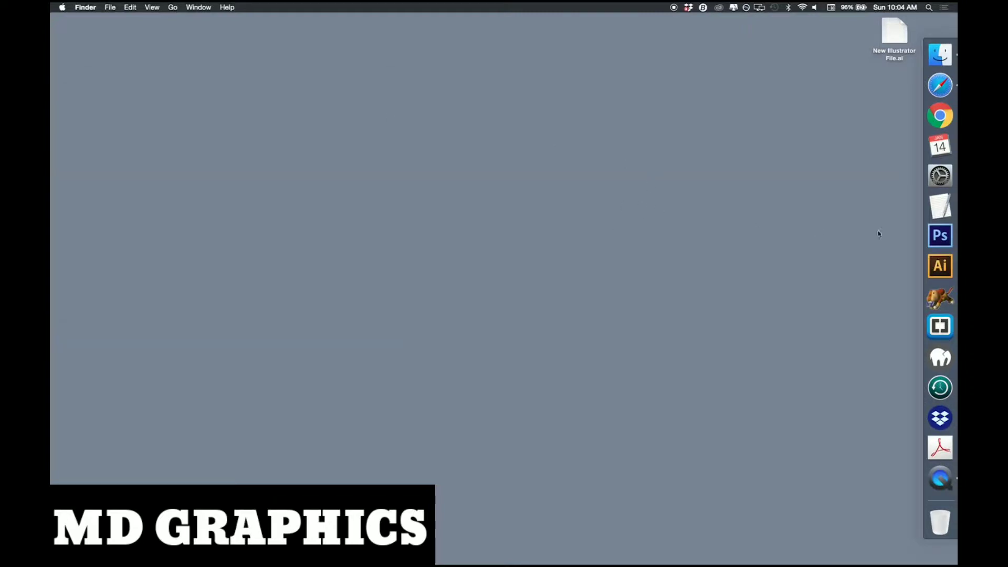
# - Launch Adobe Illustrator CS6 and create a new one-artboard Letter document in CMYK, keeping the offered settings
pyautogui.click(940, 267)
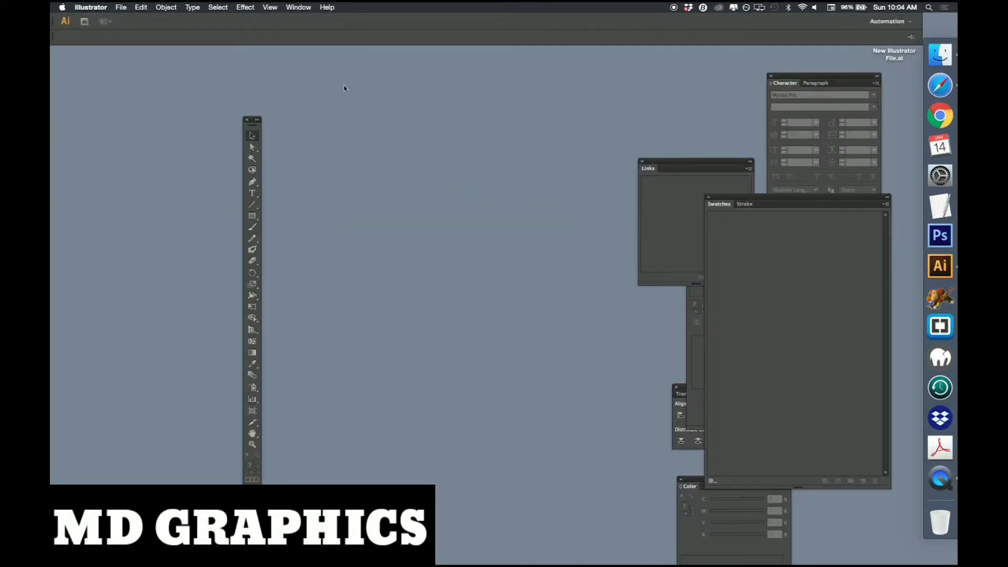
pyautogui.click(120, 6)
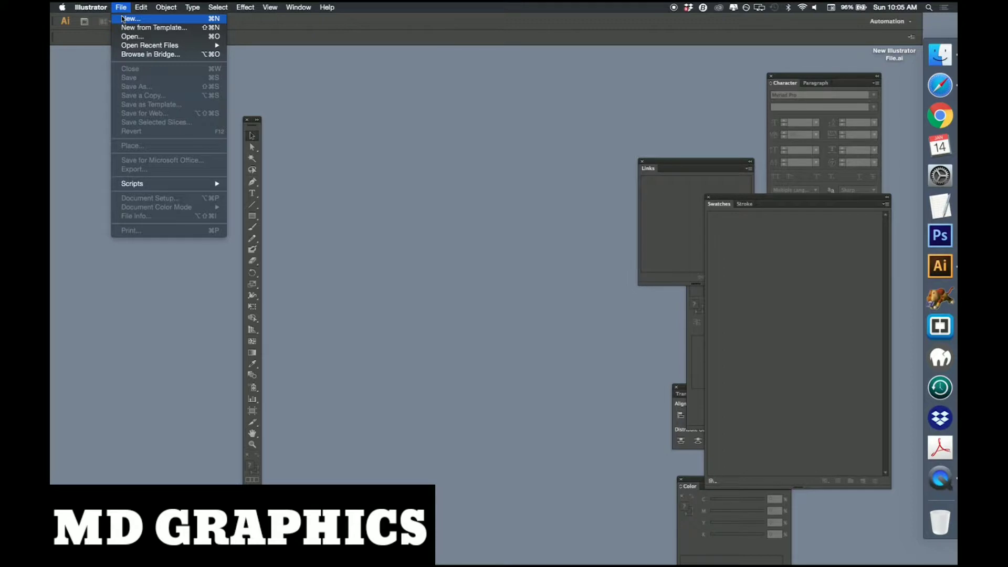
pyautogui.click(129, 18)
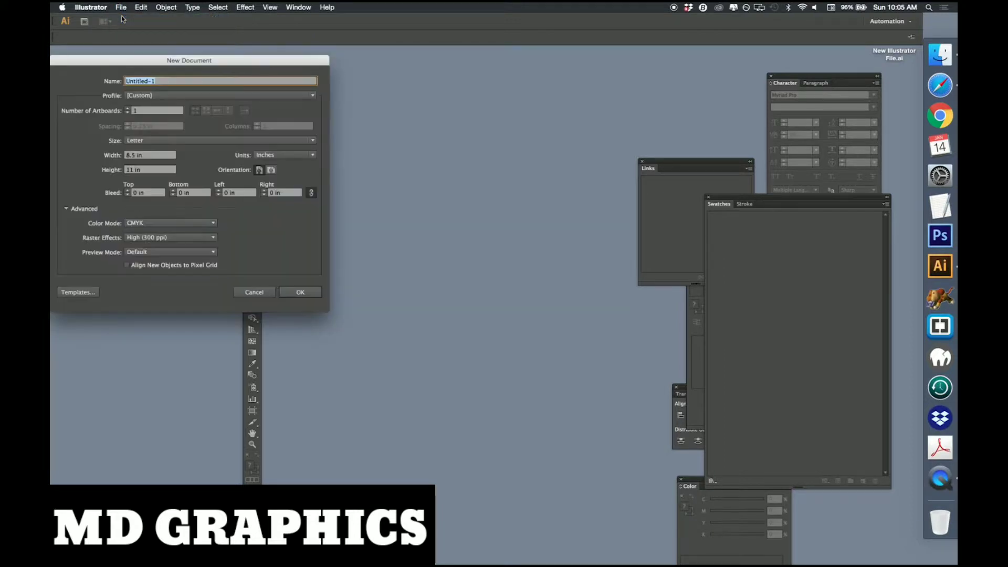
pyautogui.click(300, 293)
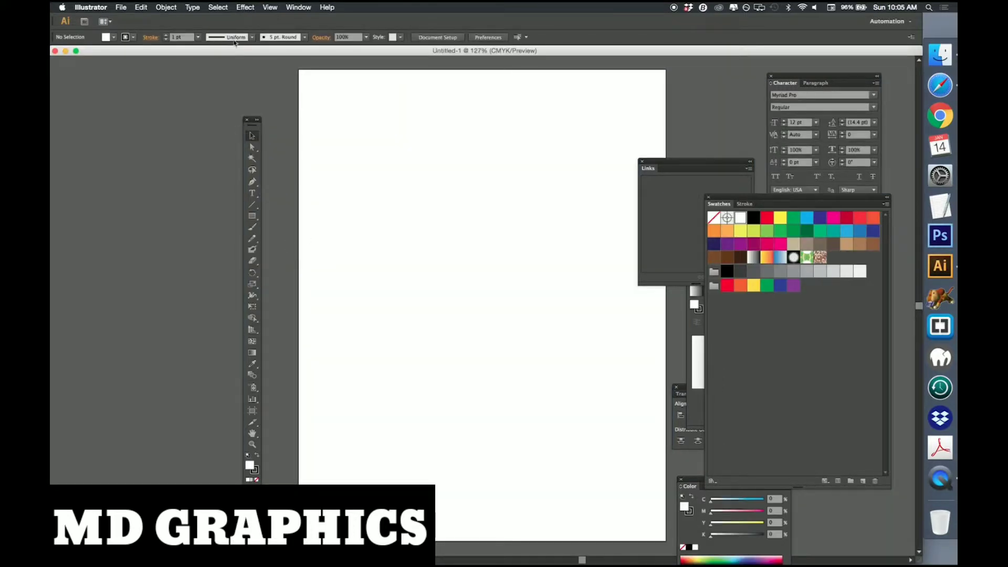
# - Display the document's layers and add a new layer named "art"
pyautogui.click(270, 7)
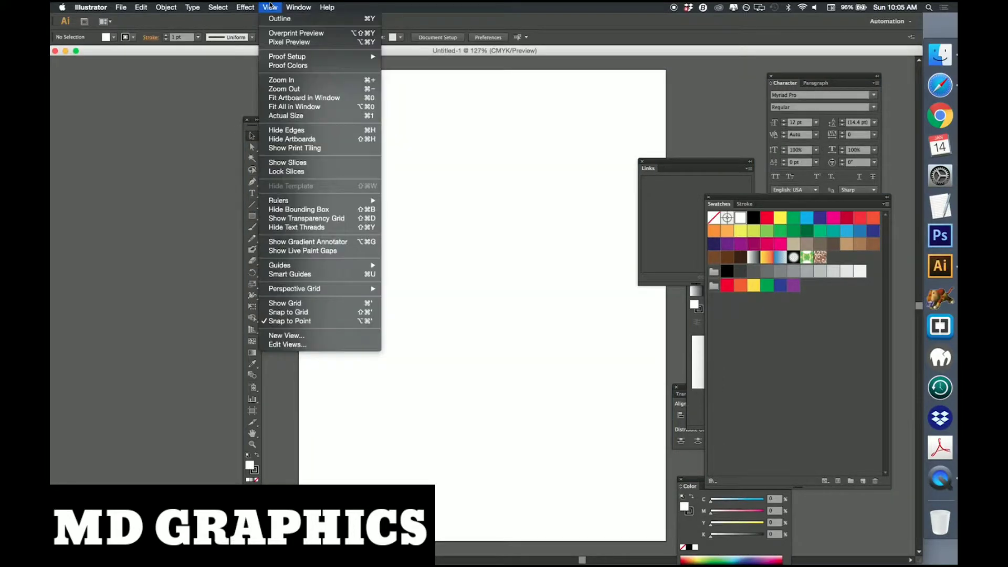
pyautogui.moveTo(299, 6)
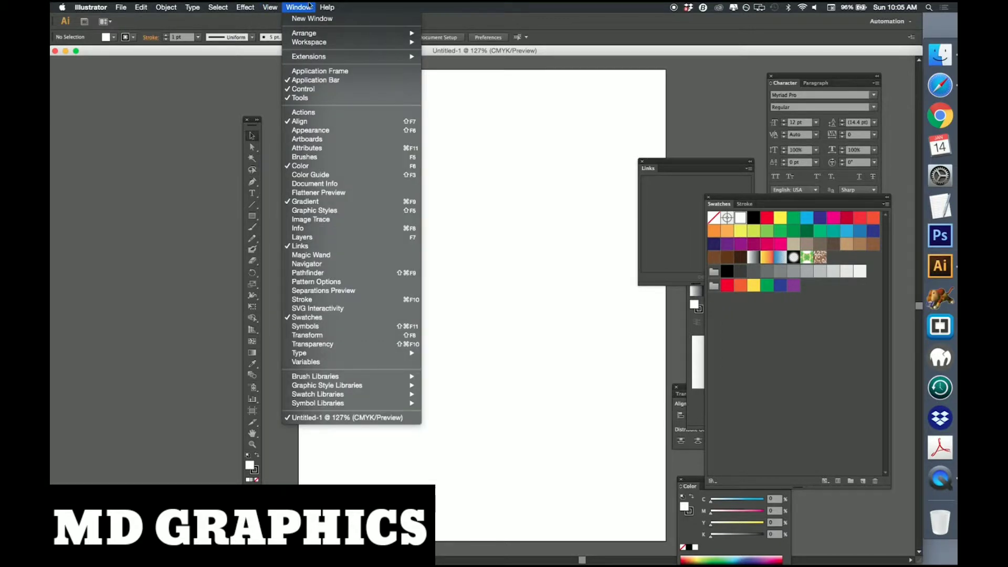
pyautogui.click(314, 237)
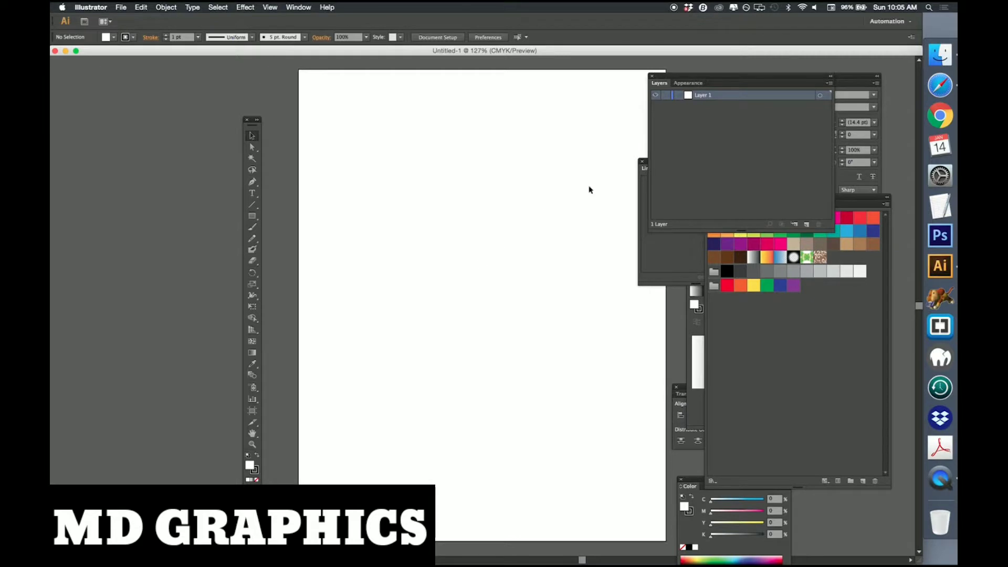
pyautogui.click(830, 83)
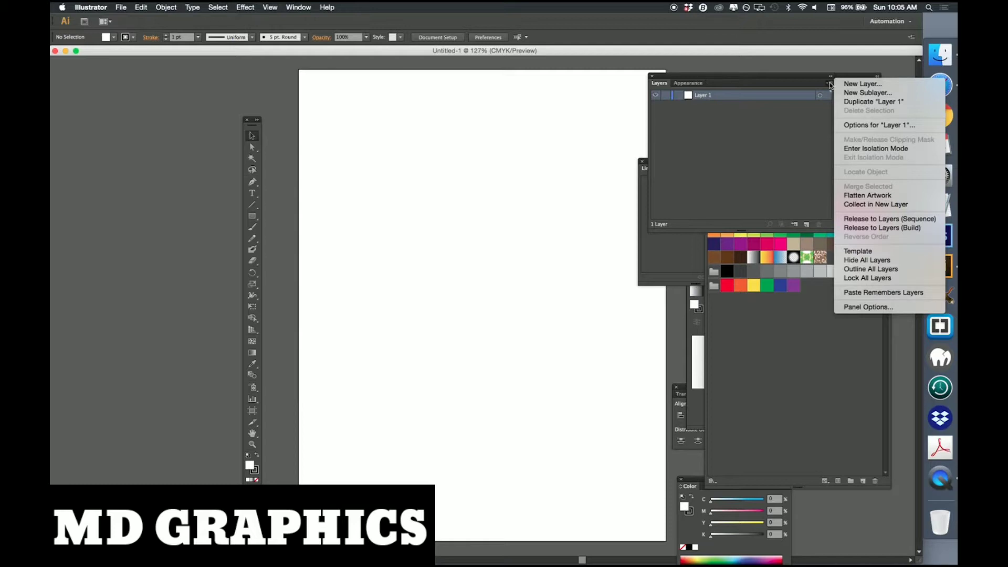
pyautogui.click(855, 85)
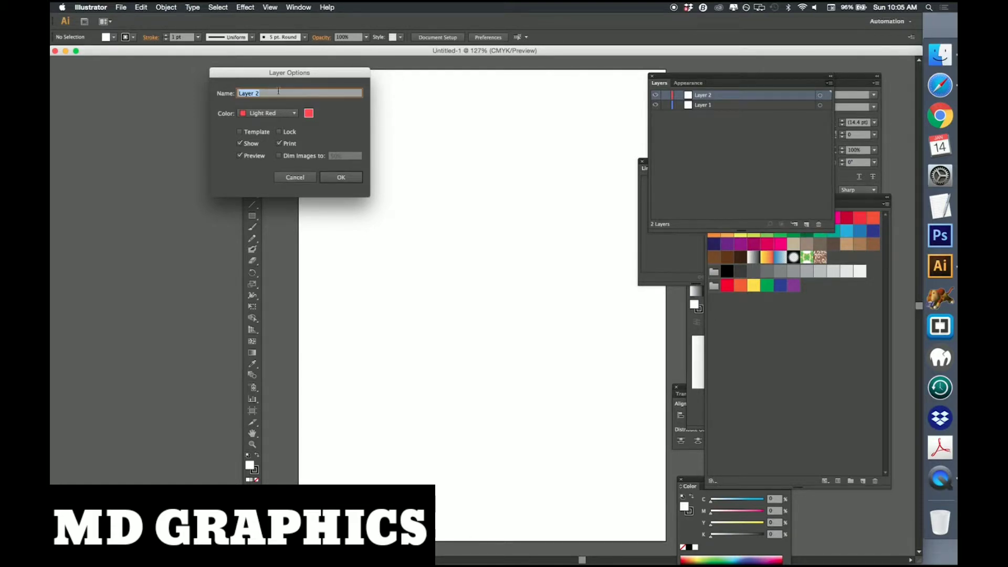
pyautogui.write('art')
pyautogui.click(334, 176)
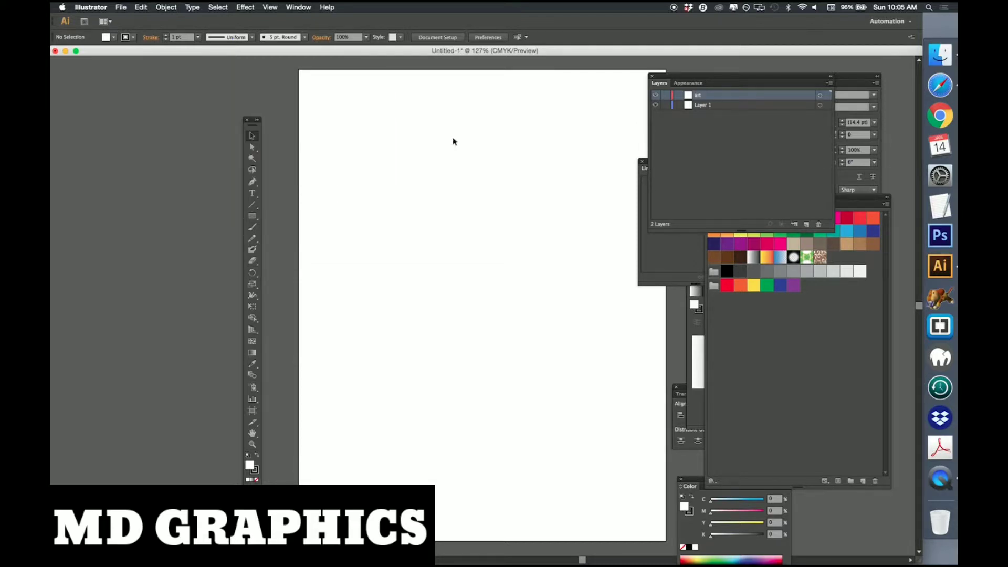
# - Rename Layer 1 to "type" and move the art layer beneath it in the layer order
pyautogui.doubleClick(704, 105)
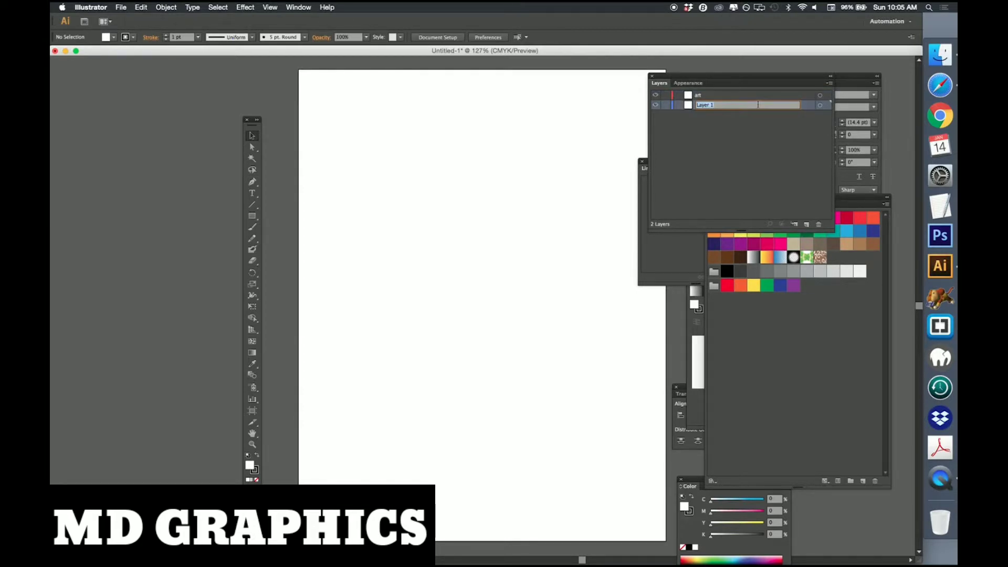
pyautogui.write('type')
pyautogui.press('Return')
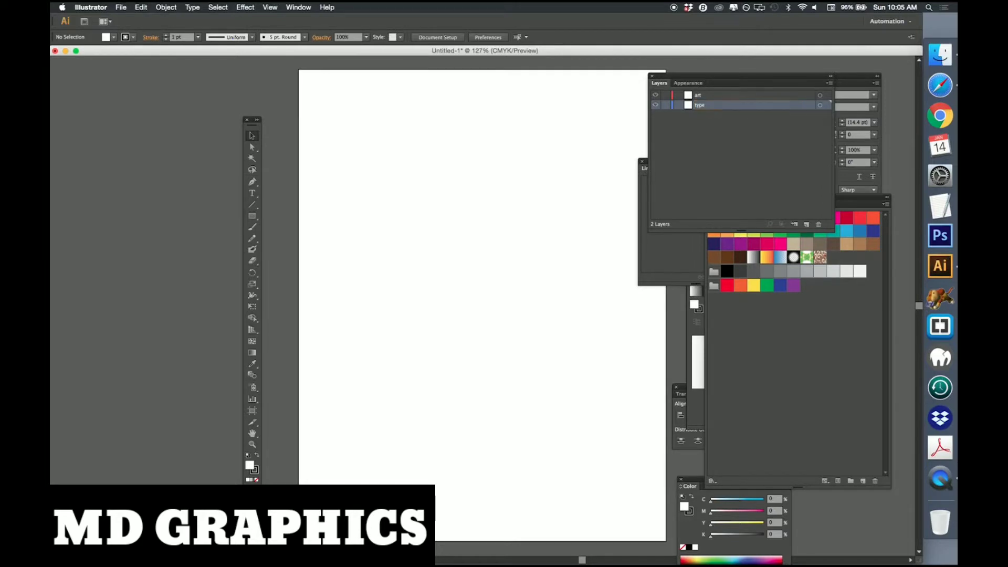
pyautogui.click(729, 137)
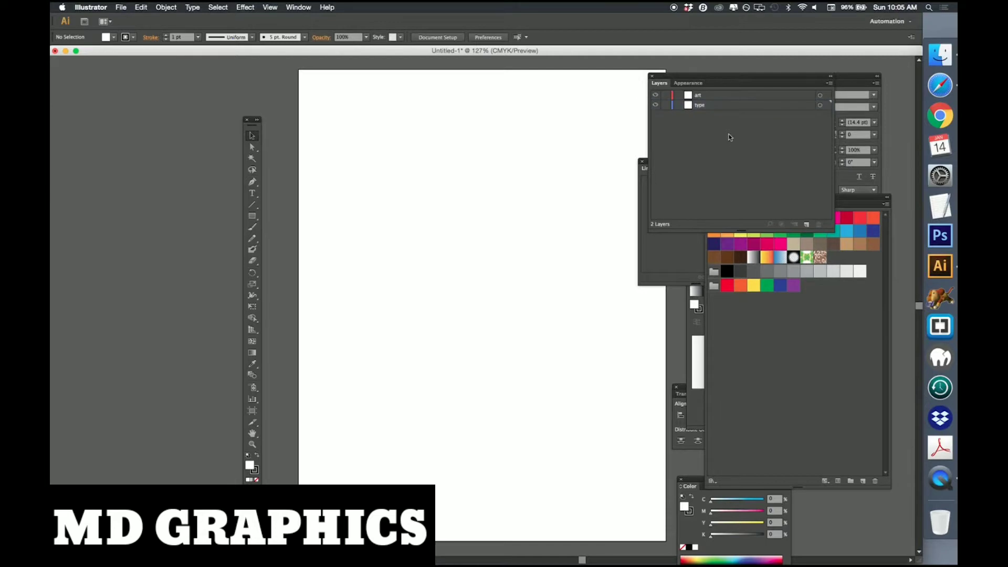
pyautogui.click(701, 96)
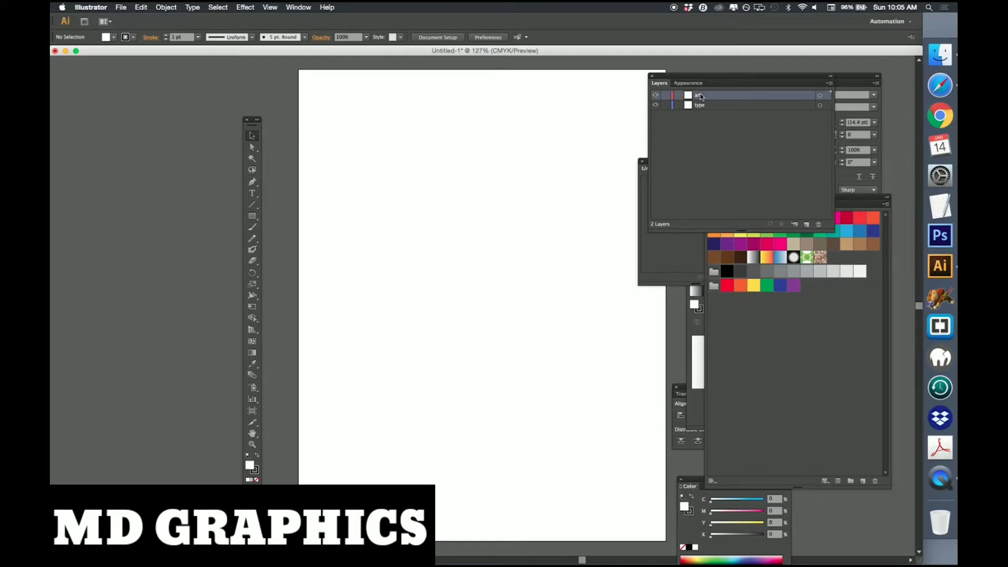
pyautogui.moveTo(701, 95); pyautogui.dragTo(705, 111)
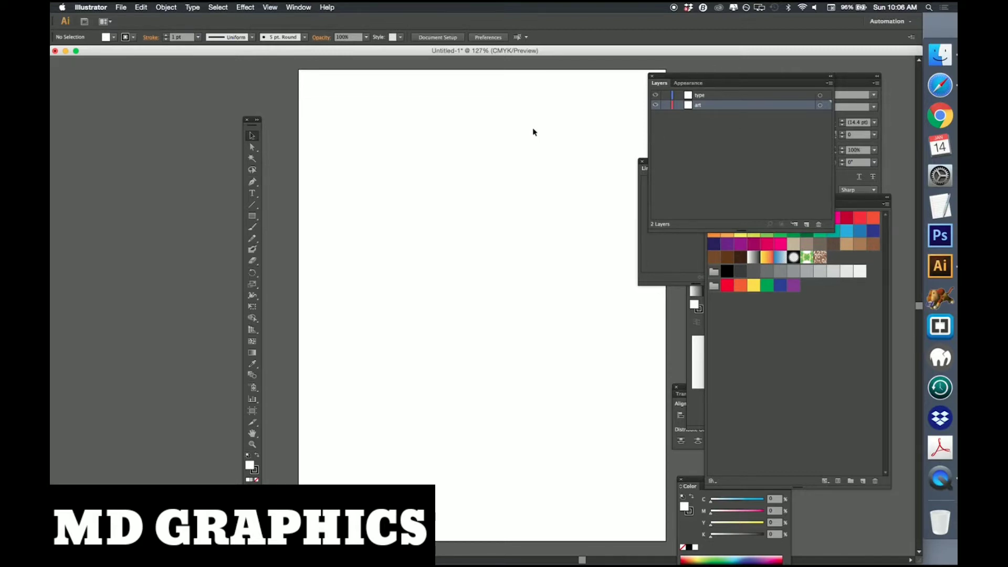
# - Save the document to the Desktop as "New Illustrator File1.ai" in Illustrator CS6 format with the offered options
pyautogui.click(121, 7)
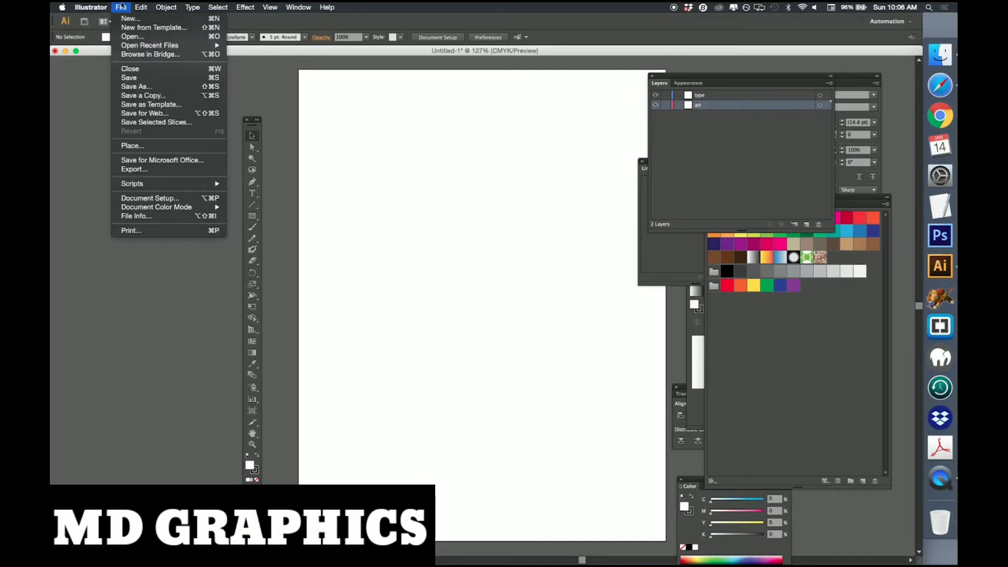
pyautogui.click(133, 87)
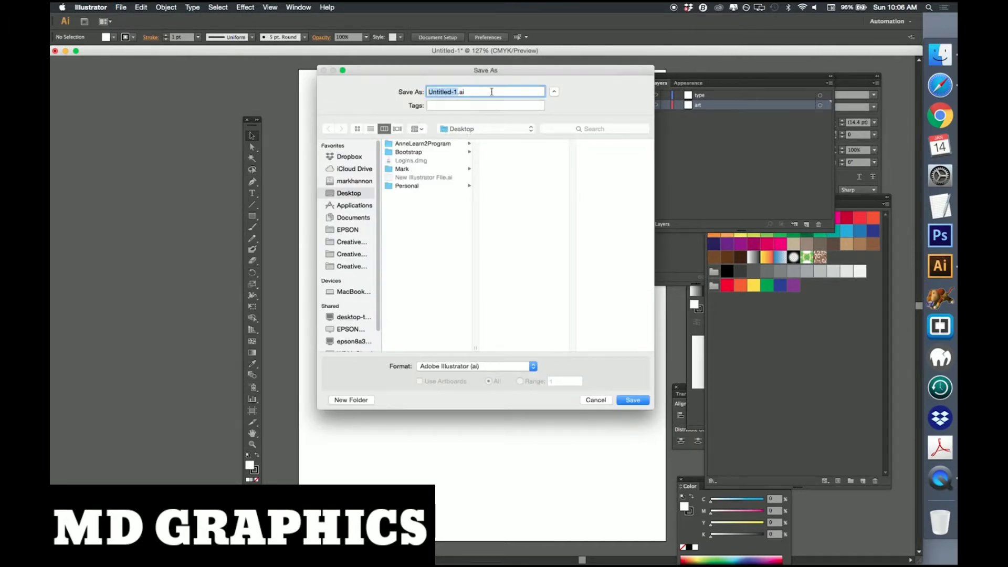
pyautogui.write('New Illustrator File')
pyautogui.write('1')
pyautogui.click(635, 400)
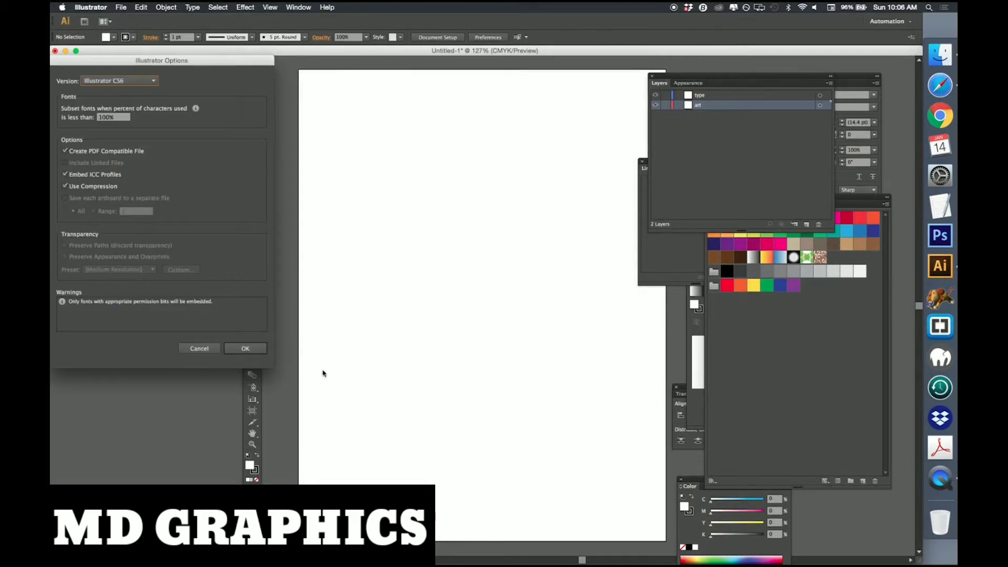
pyautogui.click(245, 349)
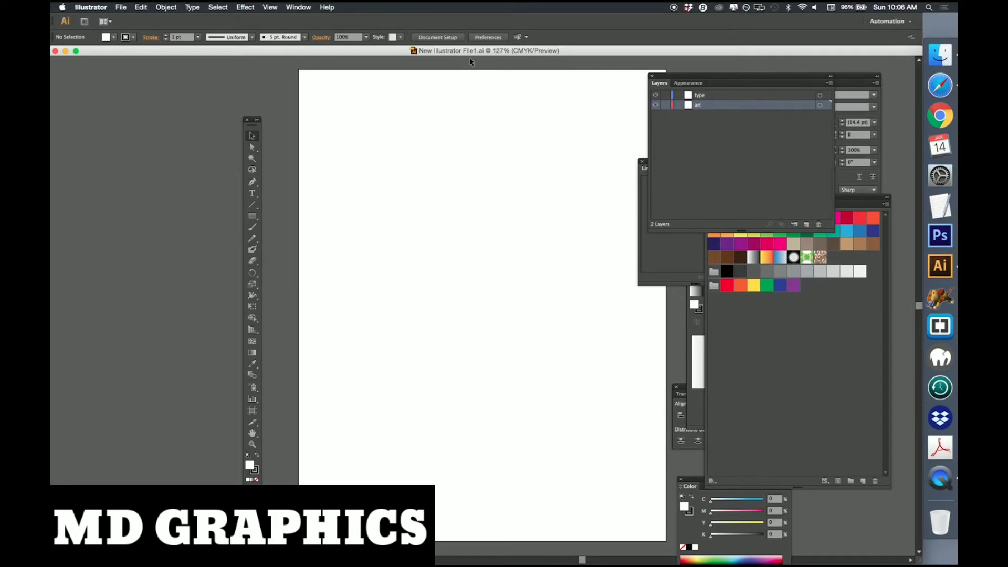
# - Draw a test rectangle about 1.1 by 1.0 in near the artboard's upper left on the art layer and undo it
pyautogui.click(256, 215)
pyautogui.moveTo(364, 153); pyautogui.dragTo(411, 196)
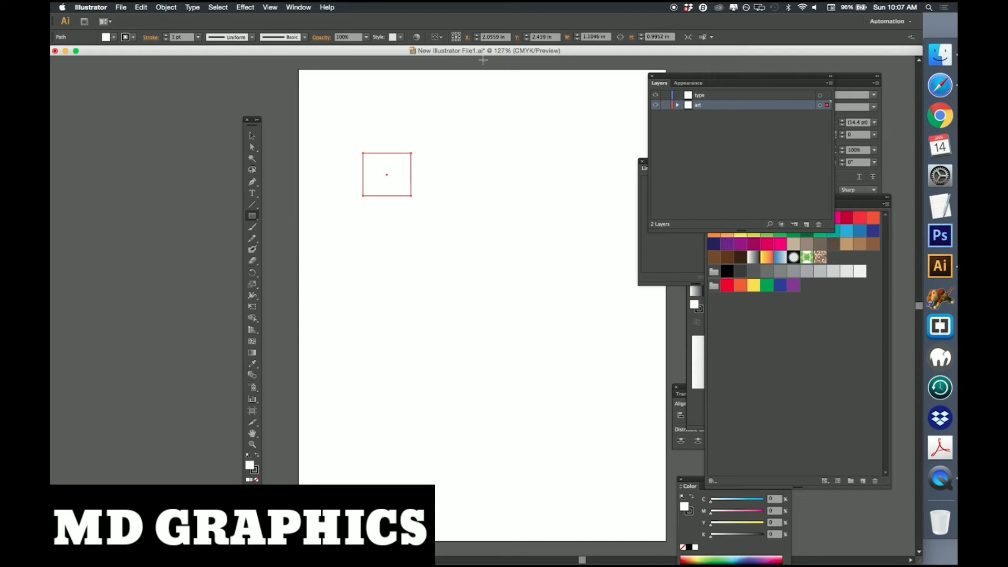
pyautogui.press('v')
pyautogui.press('super+z')
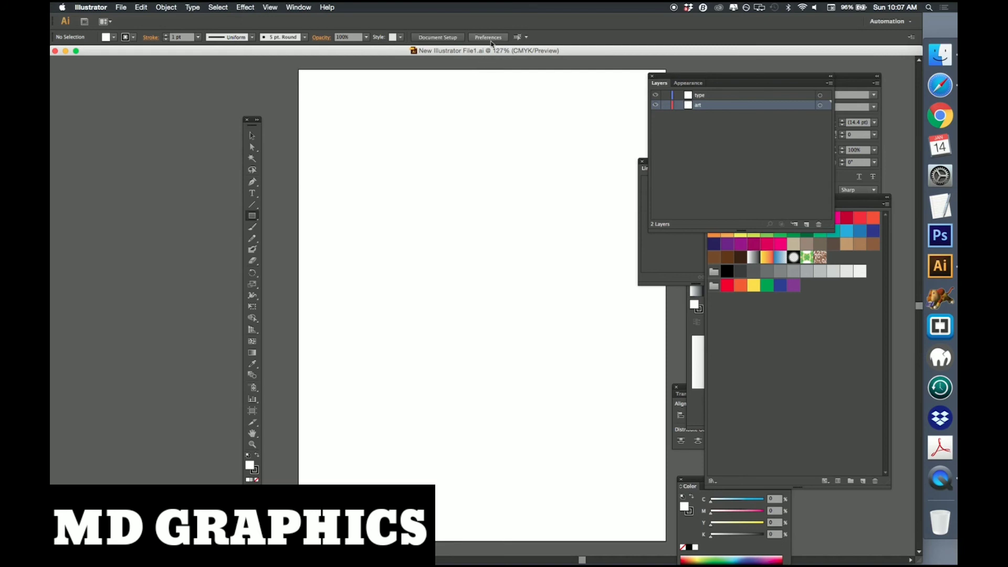